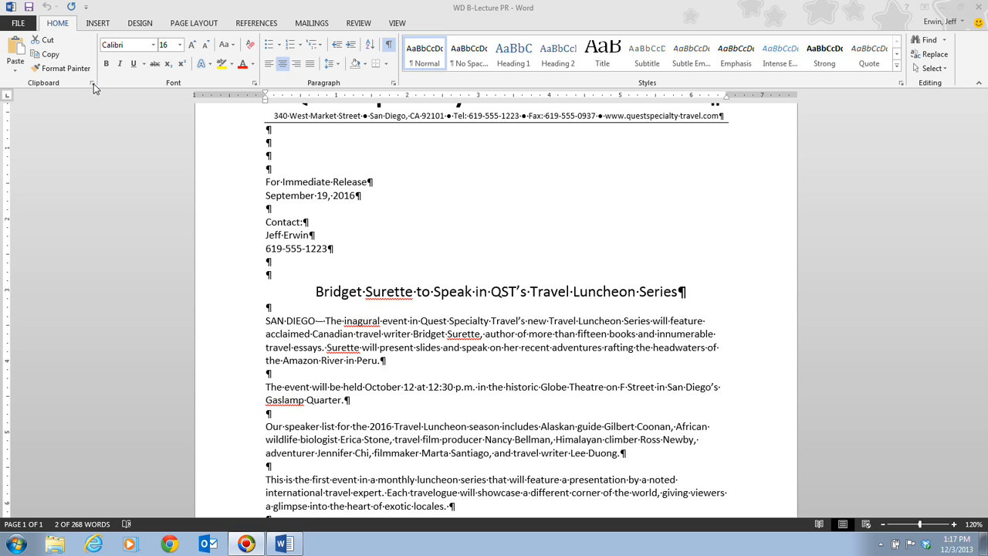
Display the Office Clipboard with the copied "Travel Luncheon" text from the headline and view its display options
left_click(93, 117)
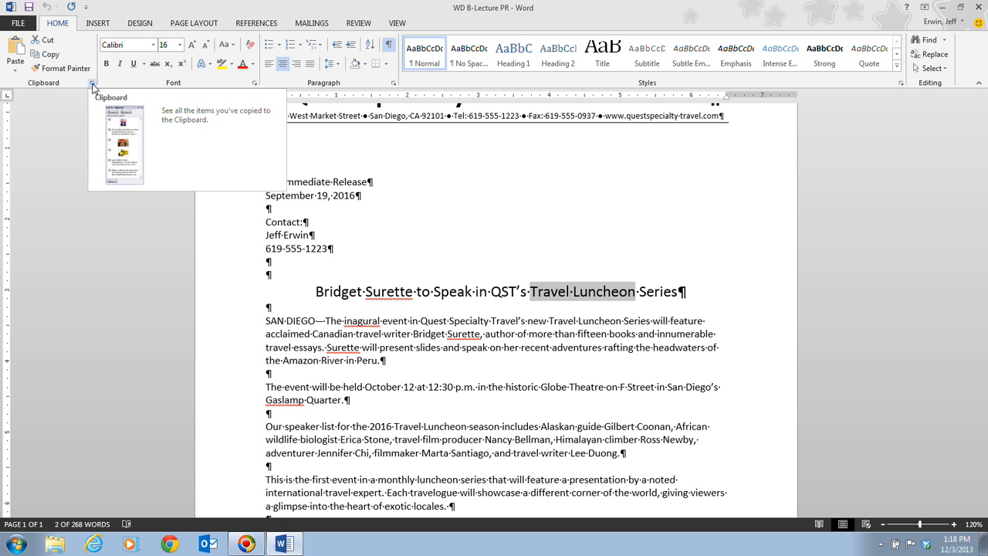
left_click(92, 85)
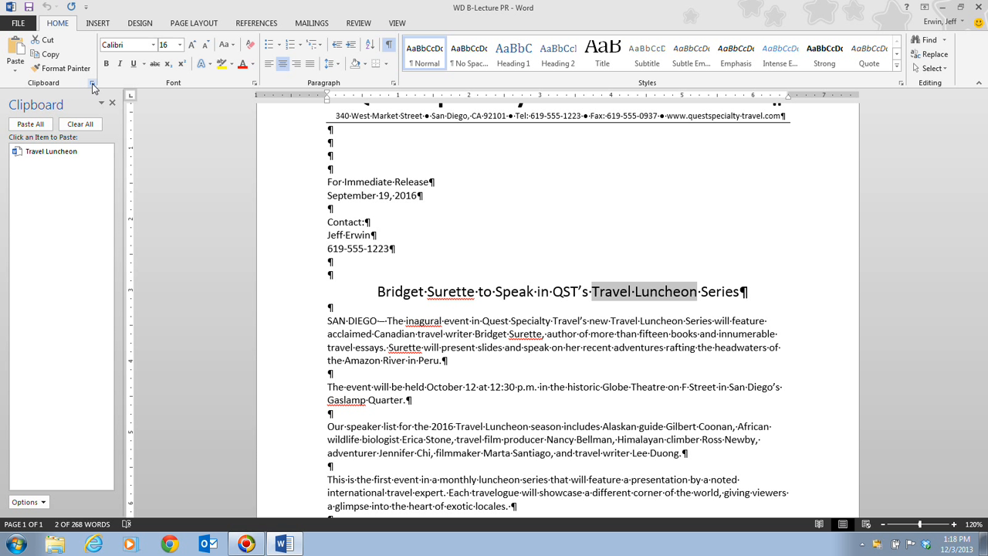
left_click(43, 500)
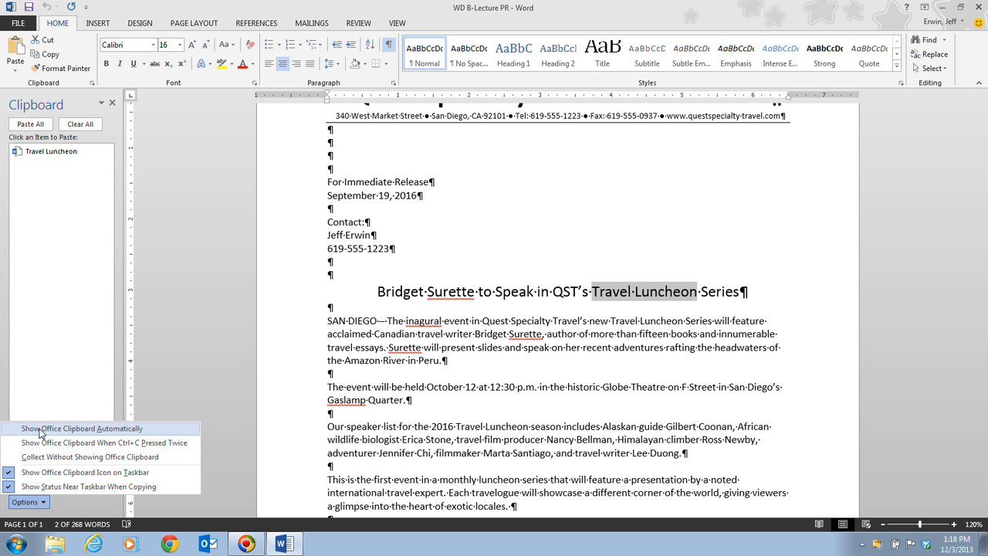
left_click(196, 266)
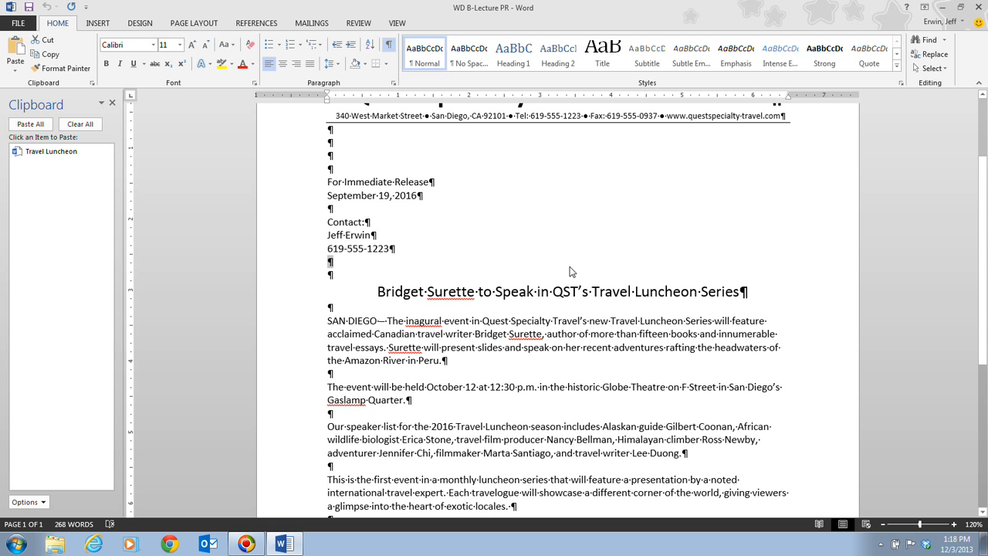
Cut the sentence about the San Diego Union-Tribune travel editor introducing the speaker from the last body paragraph
scroll(570, 271, "down", 5)
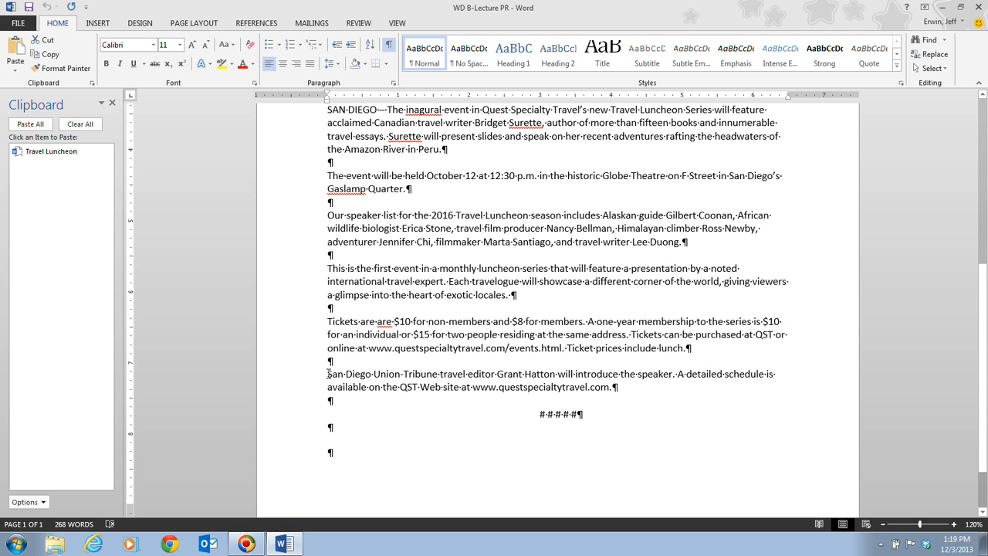
left_click_drag(327, 373, 676, 373)
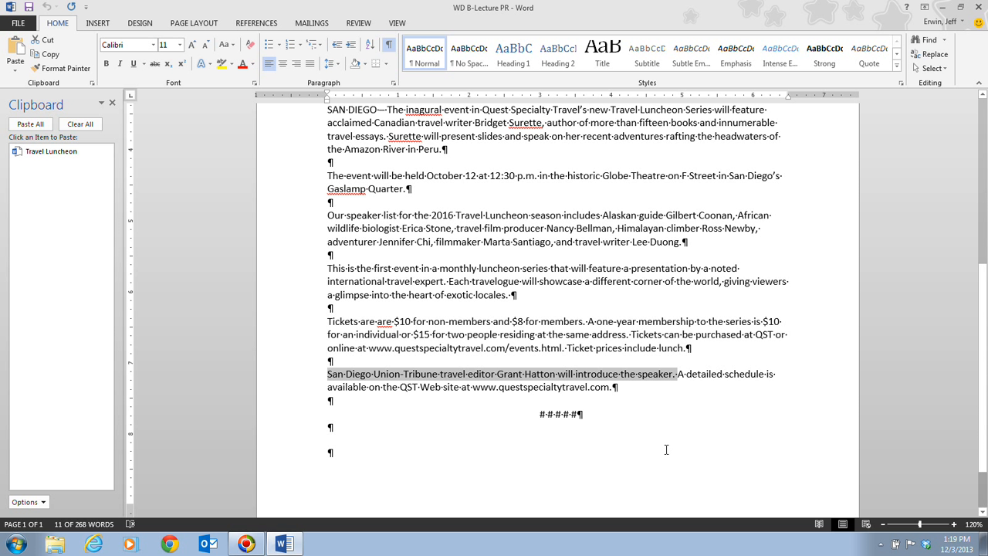
right_click(568, 377)
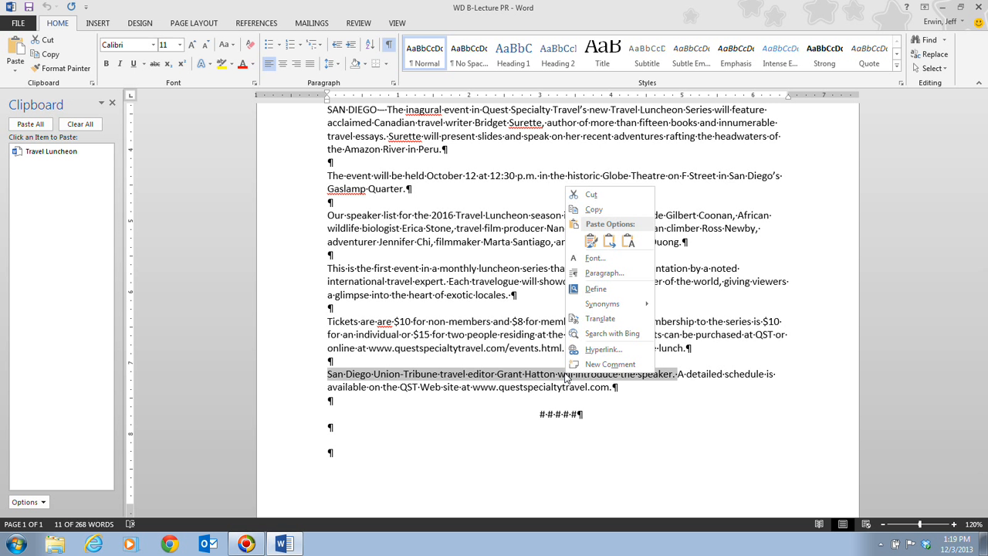
left_click(629, 198)
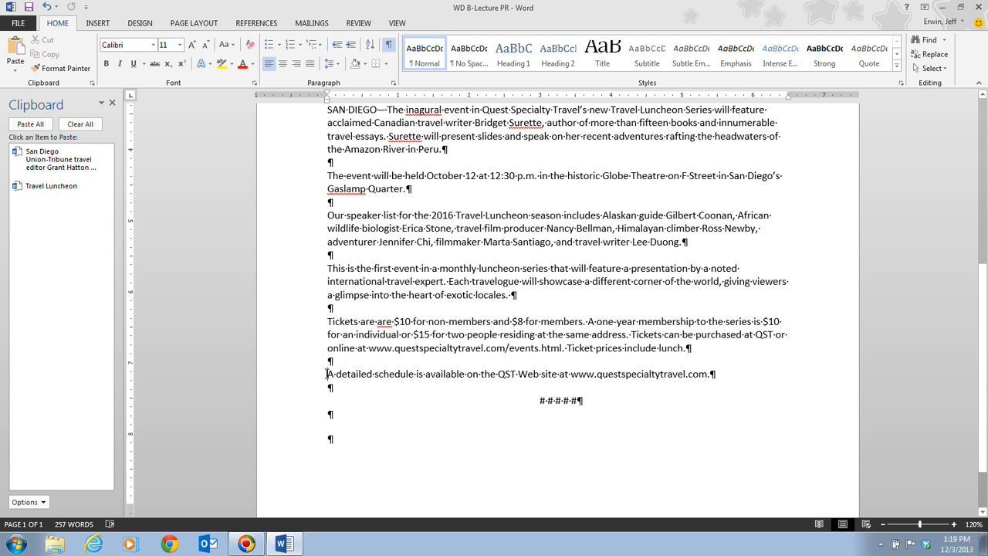
left_click_drag(327, 373, 718, 375)
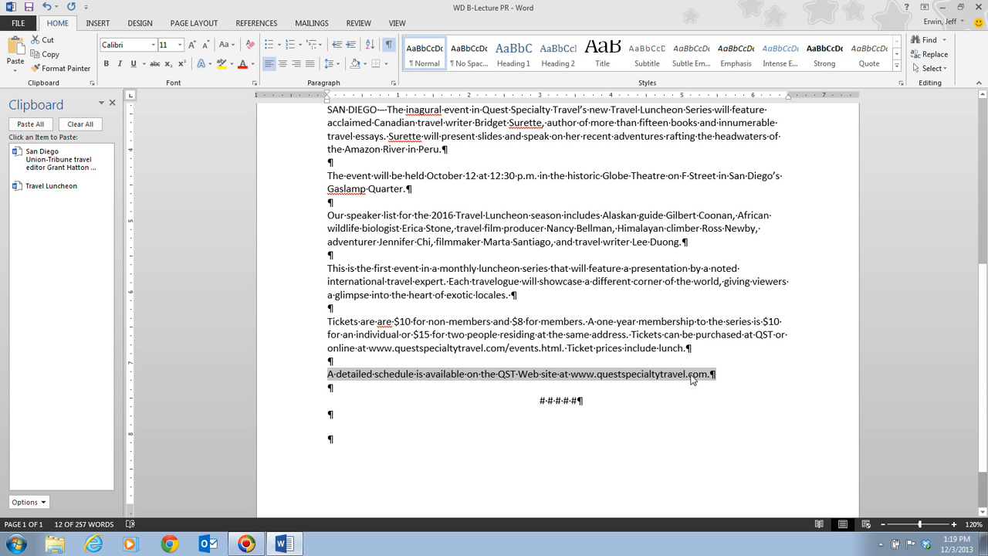
right_click(692, 376)
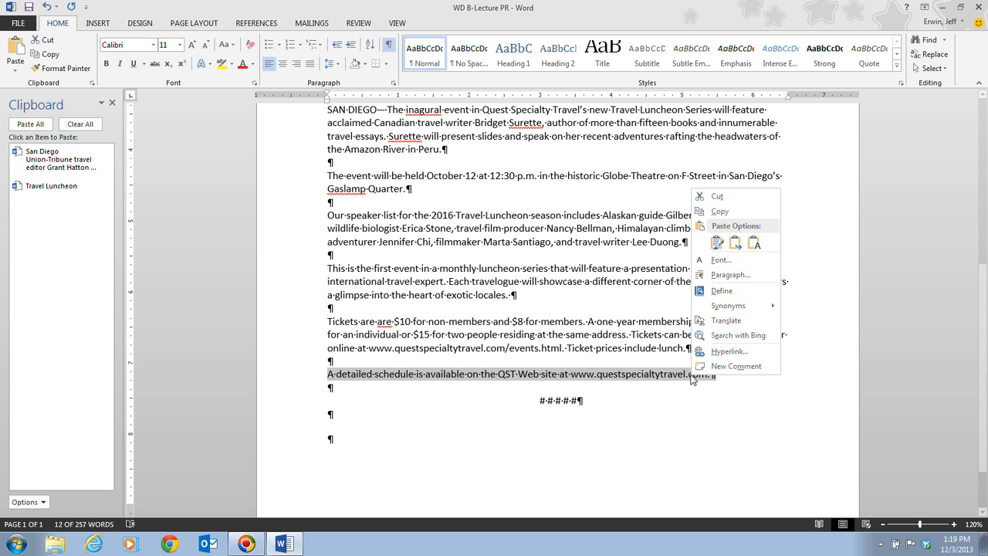
left_click(728, 193)
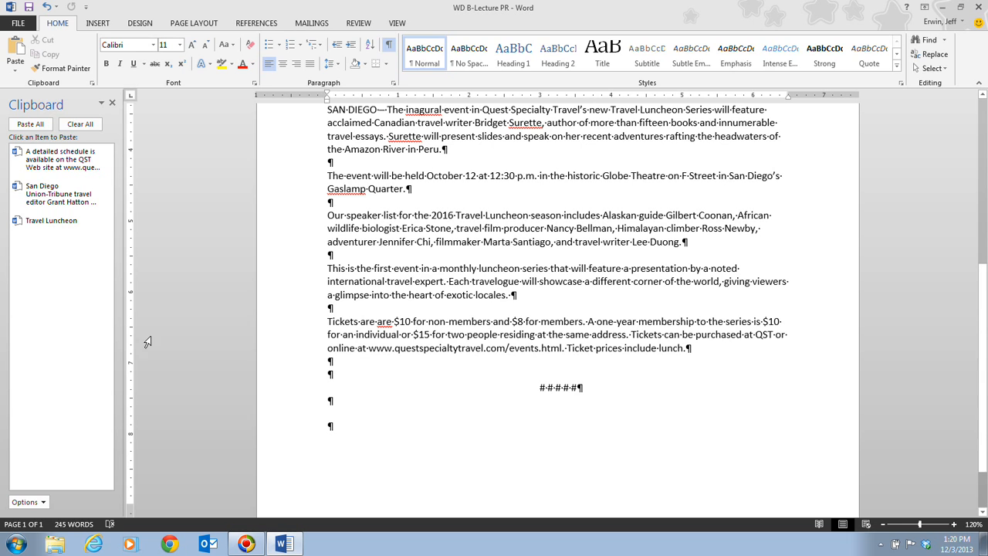
Paste the travel editor sentence at the end of the October 12 event paragraph and the detailed schedule sentence at the end of the speaker list paragraph
scroll(445, 336, "up", 4)
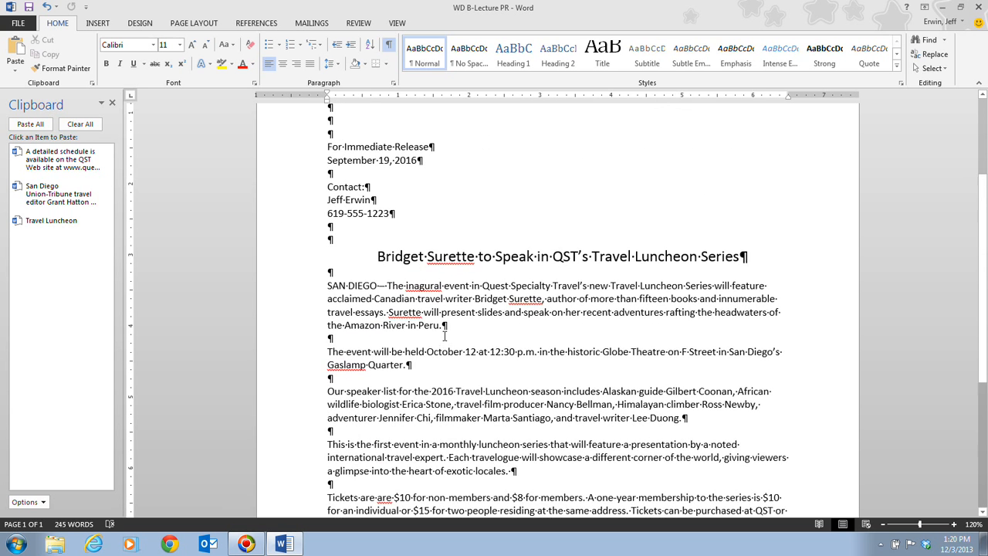
scroll(444, 336, "down", 1)
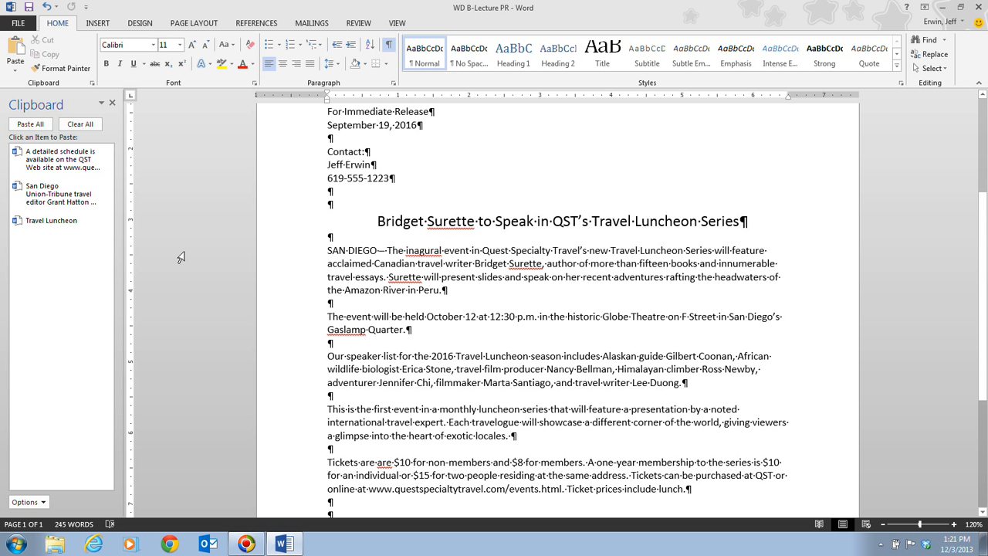
left_click(53, 199)
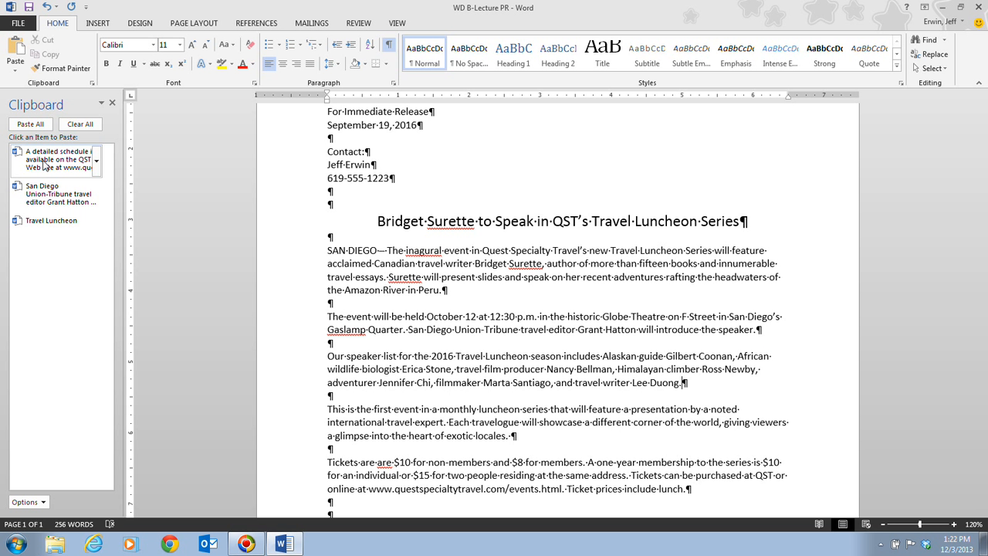
left_click(44, 161)
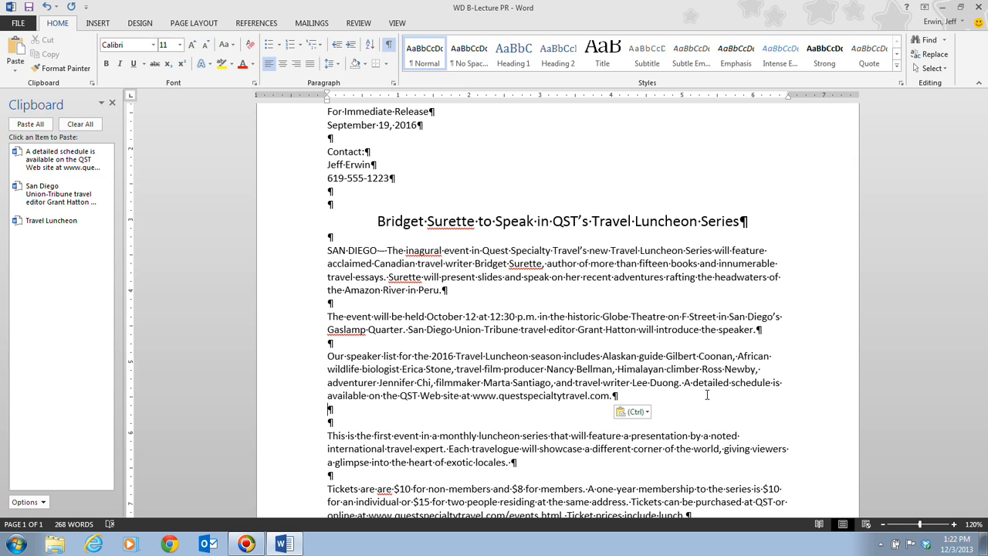
Move the paragraph beginning "This is the first event in a monthly luncheon series" in front of the speaker list paragraph
scroll(706, 394, "down", 4)
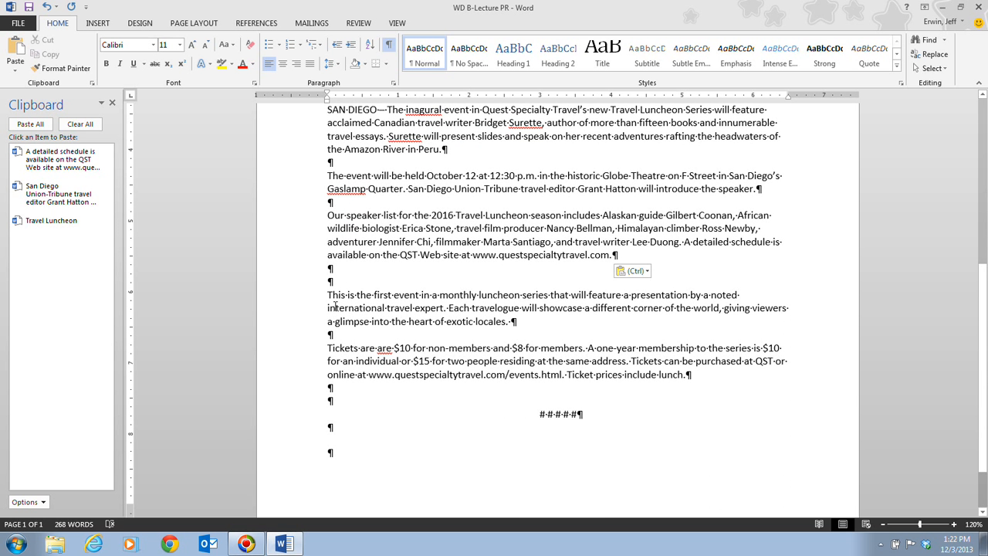
left_click_drag(327, 294, 523, 320)
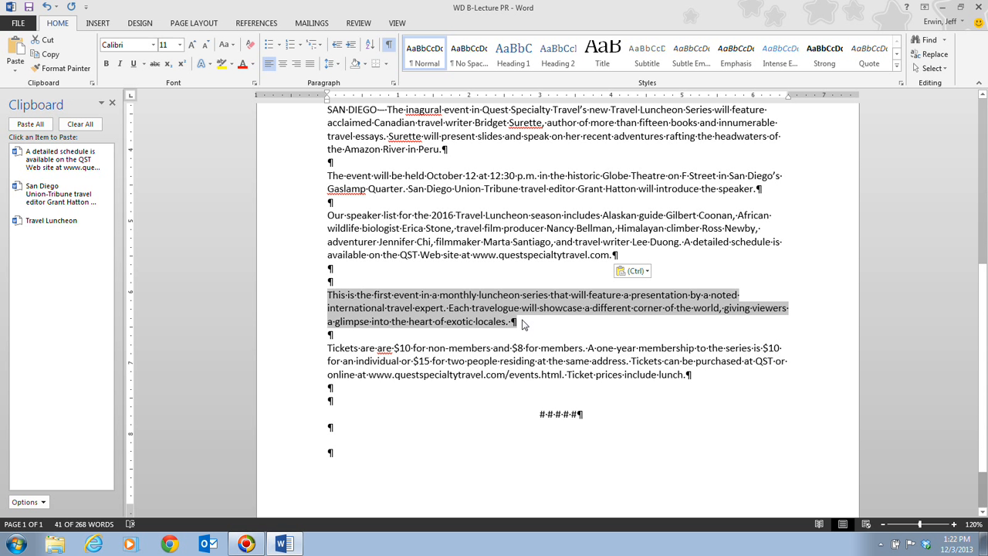
right_click(455, 308)
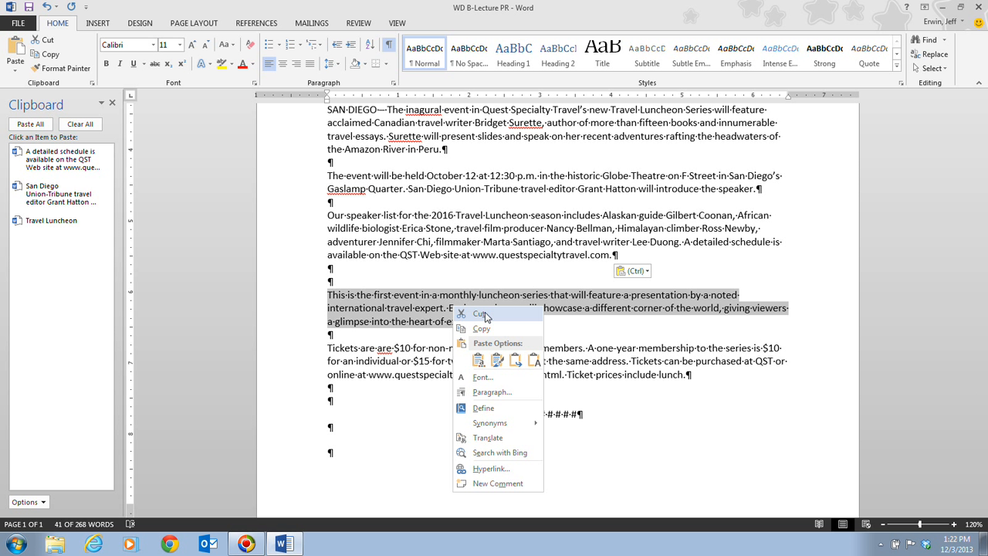
left_click(480, 314)
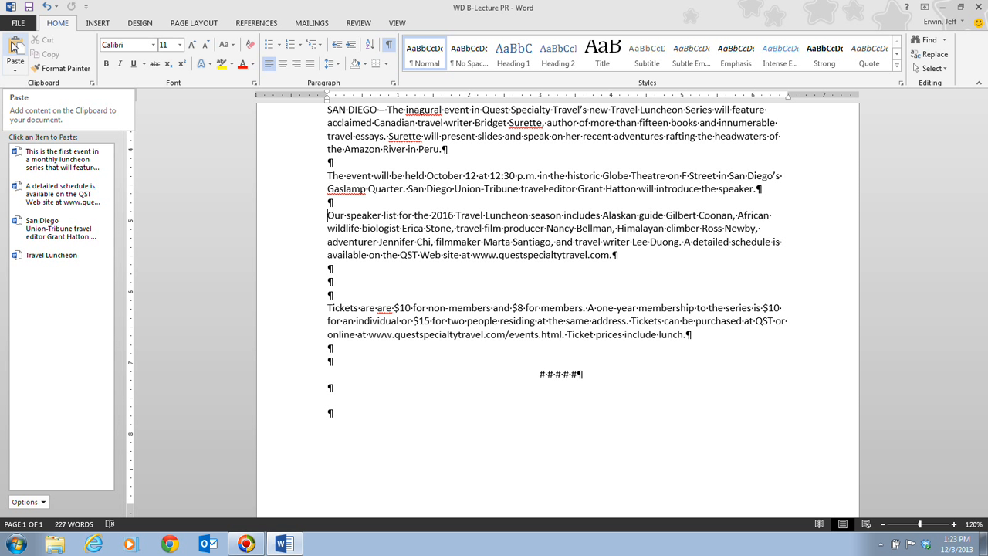
left_click(13, 46)
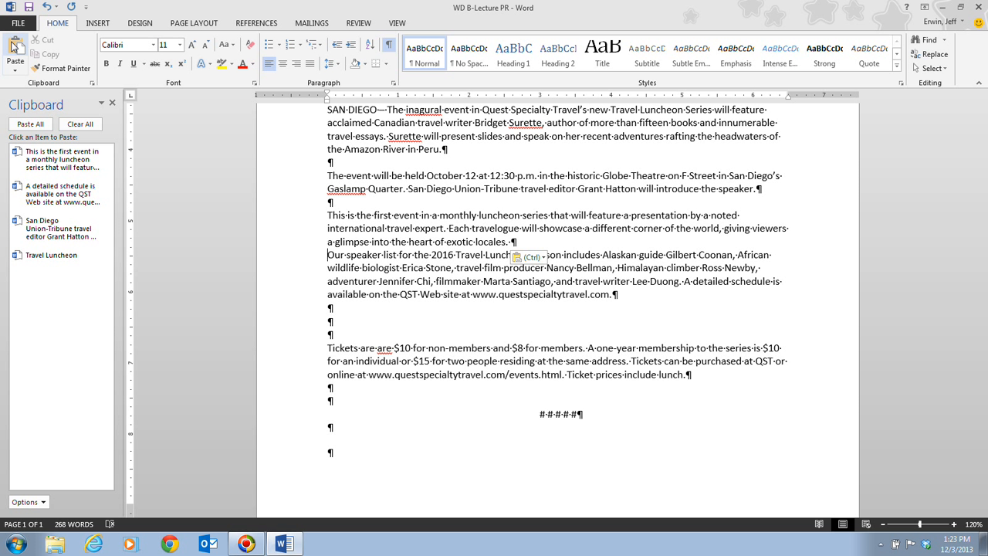
Join the speaker list text to the moved paragraph and delete the two extra blank lines below it
key("BackSpace")
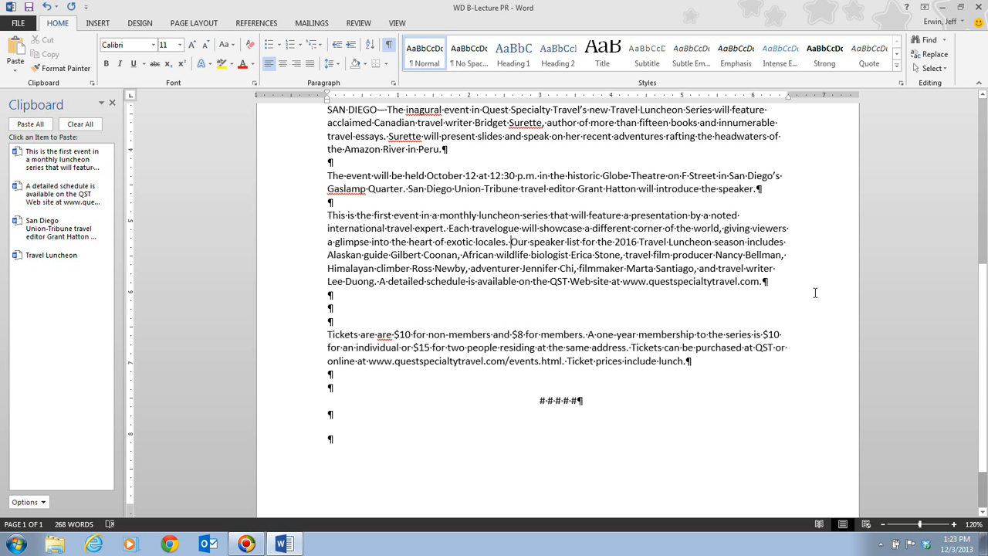
left_click(764, 283)
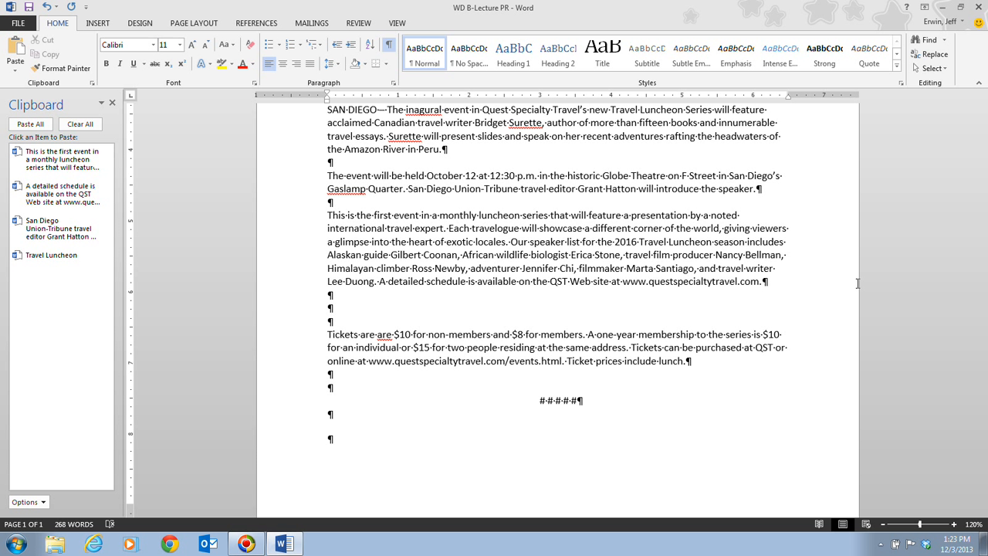
key("Delete")
key("Delete")
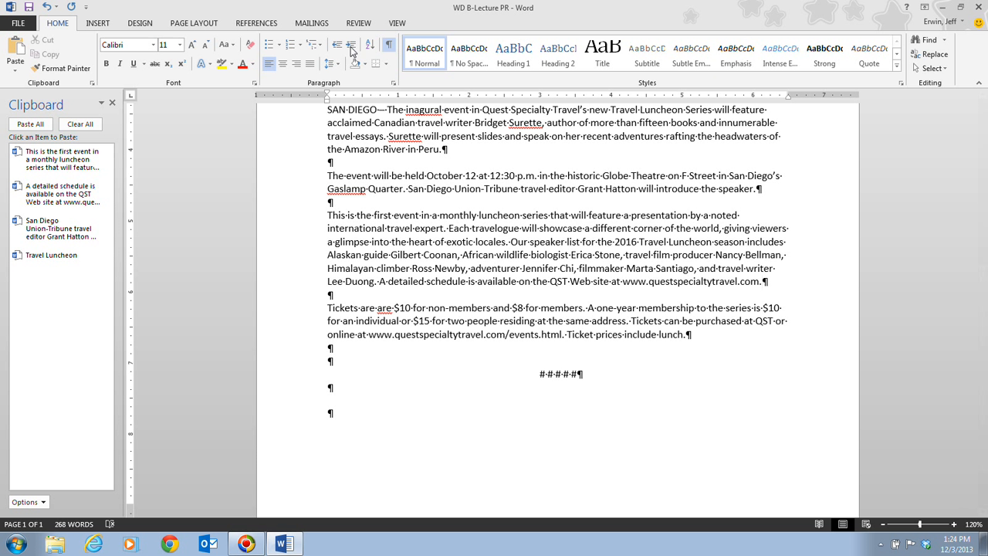
Hide the formatting marks and look over the rearranged press release
left_click(390, 47)
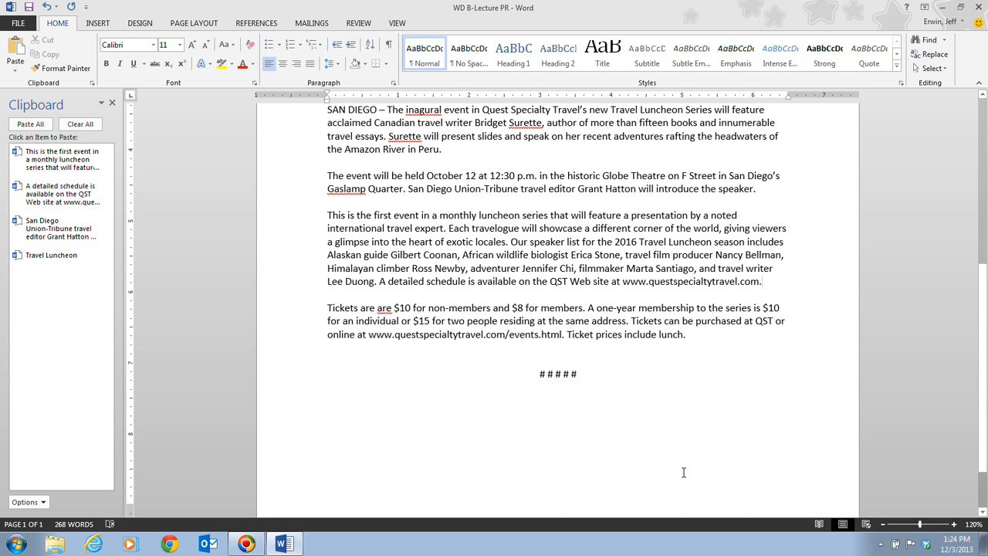
scroll(683, 473, "up", 6)
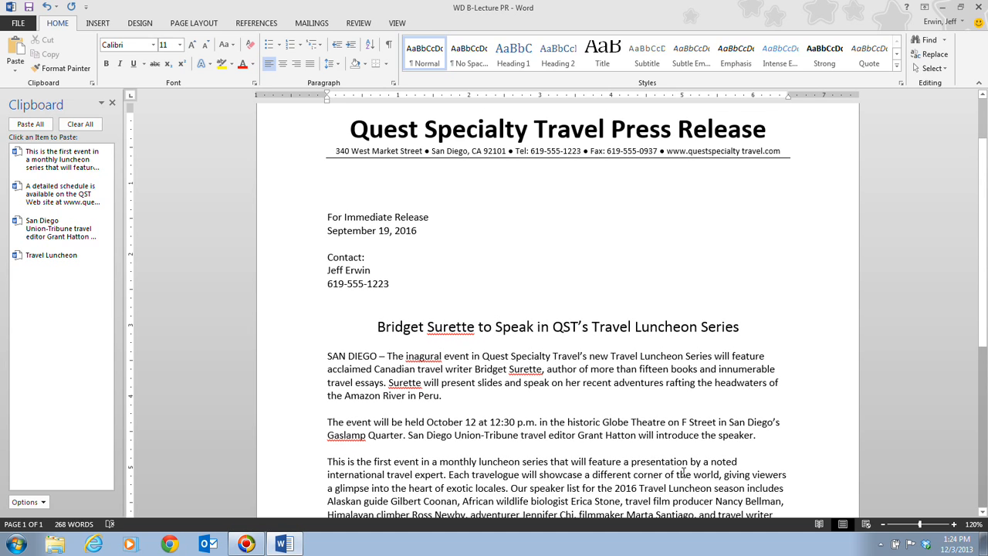
scroll(684, 473, "down", 4)
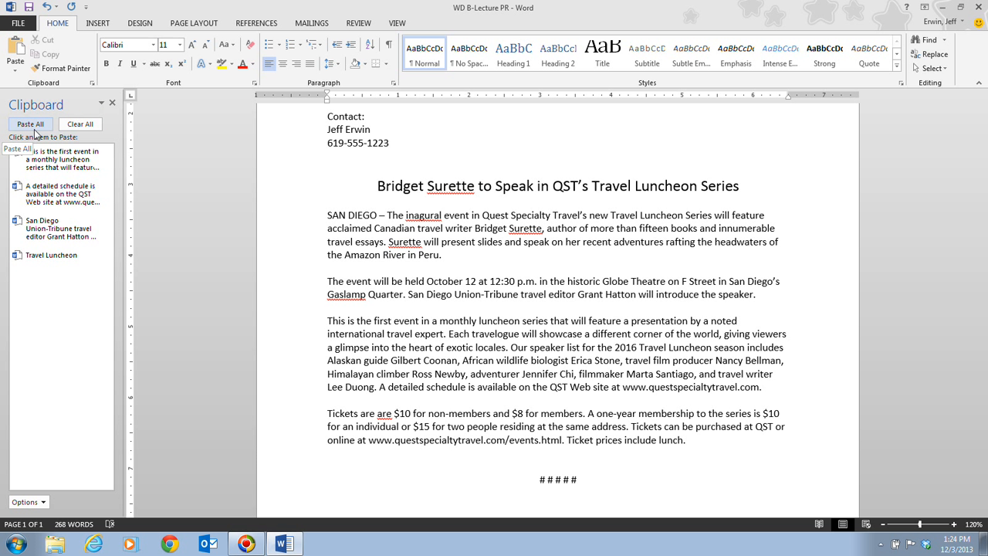
Clear all items from the Office Clipboard and close its pane
left_click(81, 124)
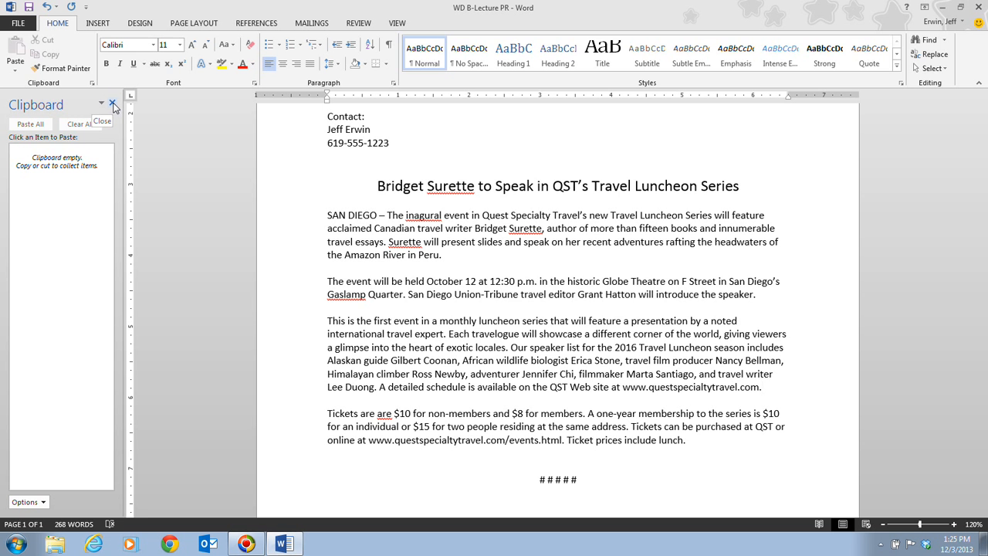
left_click(112, 105)
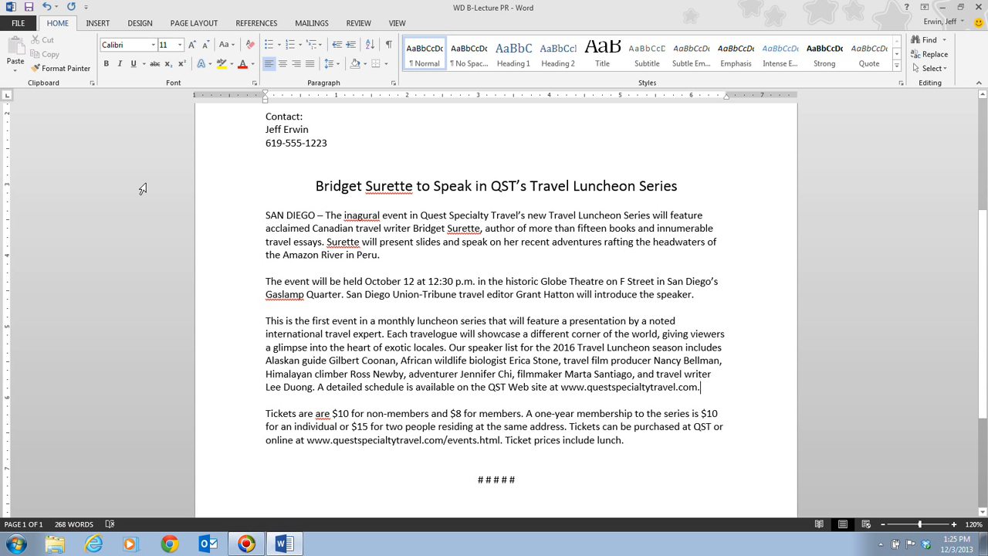
Go to the beginning of the document and bring up the view and window commands
key("ctrl+Home")
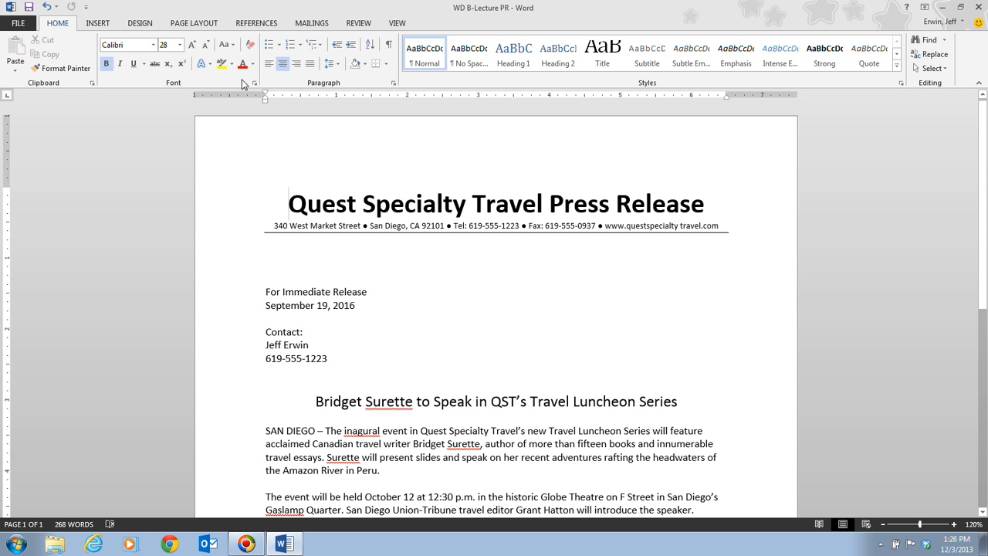
left_click(398, 23)
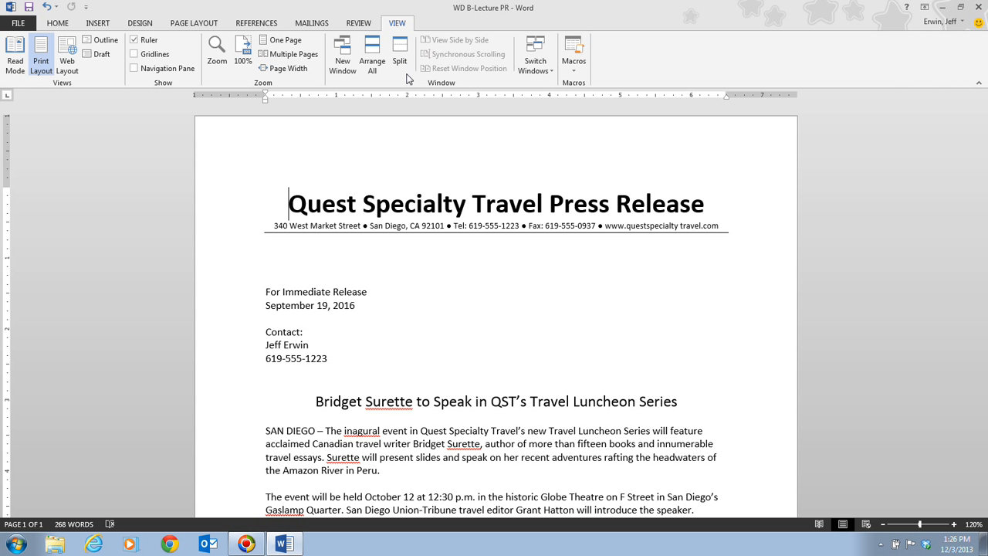